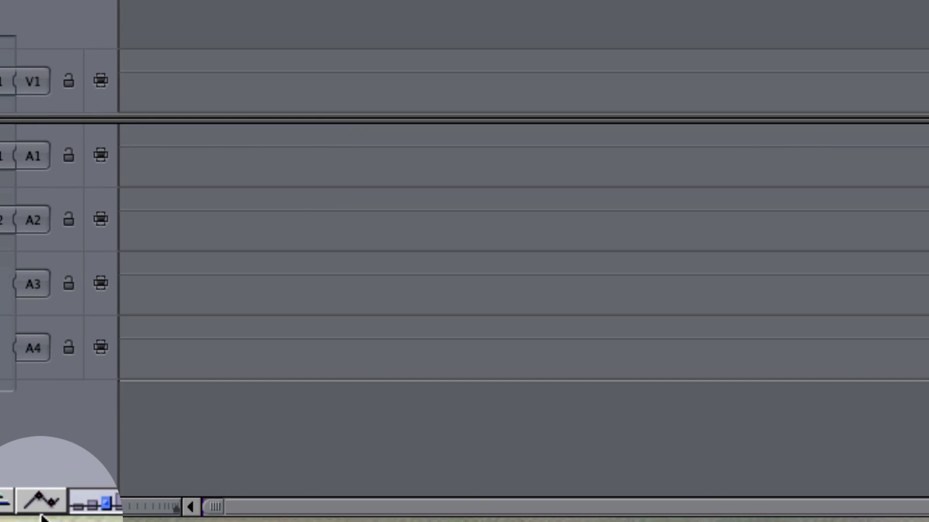
- Turn on clip overlays and load Physics students working 002 into the Viewer, scrubbing to the start frame
click(43, 517)
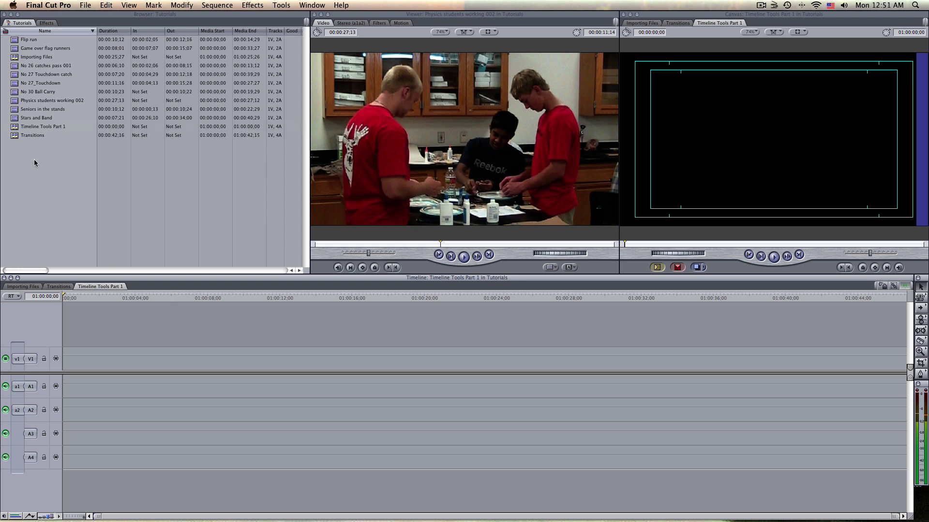
double_click(21, 102)
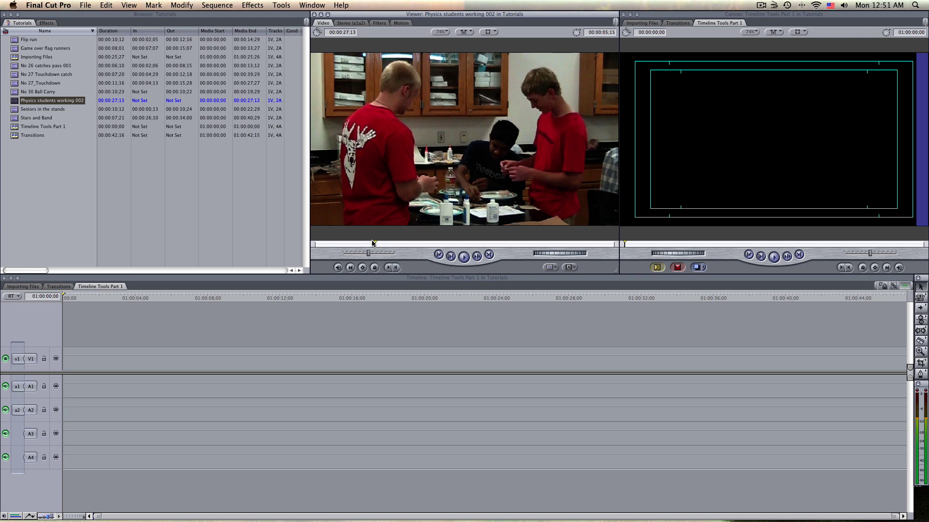
click(359, 243)
drag(359, 244, 374, 245)
- Mark In at 00:00:05;14 and Out at 00:00:11;23, then drag the section to the timeline start
click(390, 269)
click(463, 257)
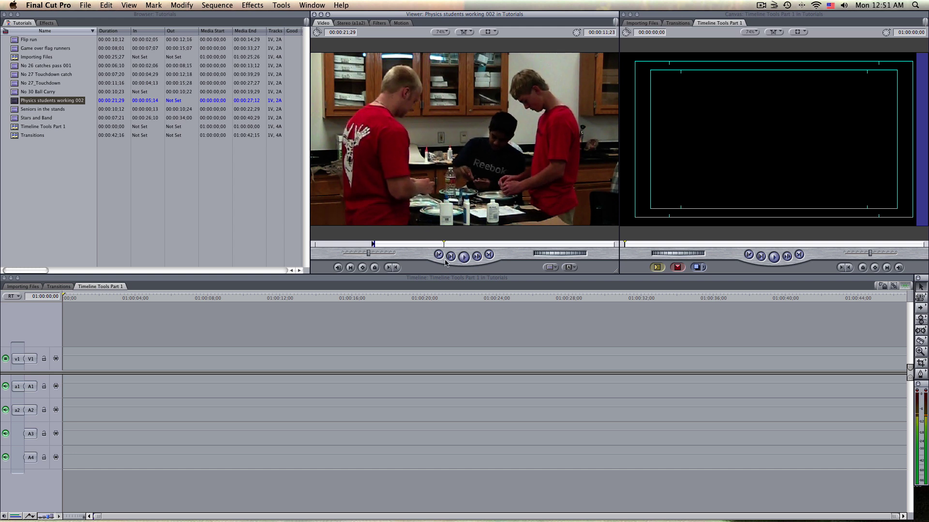
click(395, 269)
drag(484, 163, 72, 356)
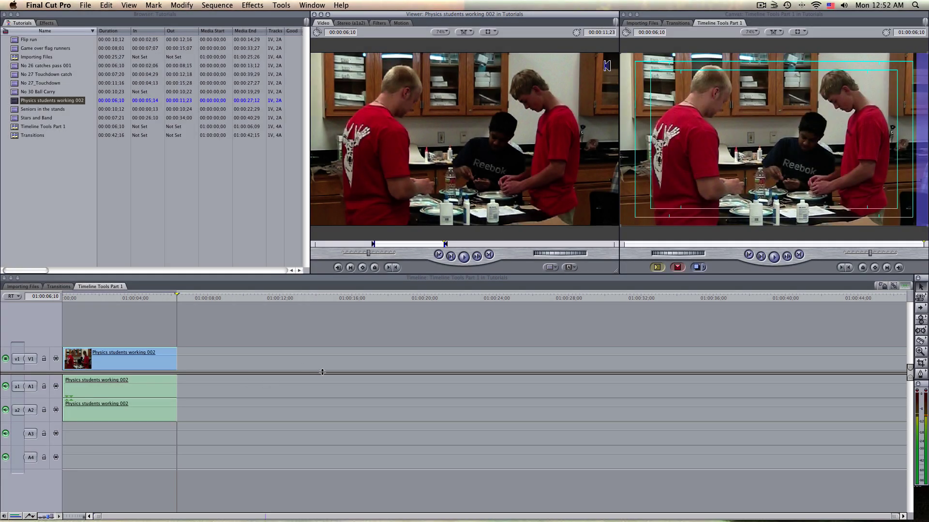
- Mark In at 00:00:19;07 and Out at 00:00:24;28 on the close-up, then drag it toward the timeline
click(134, 309)
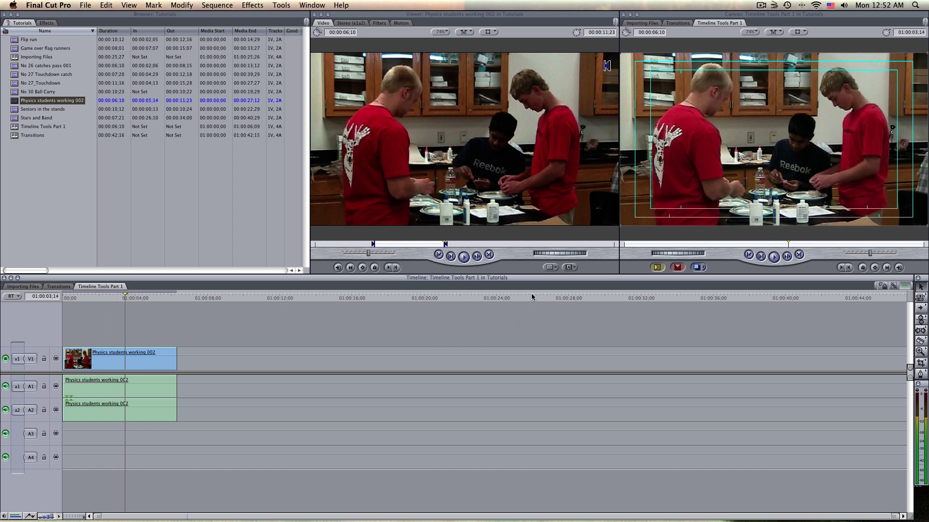
drag(445, 244, 525, 250)
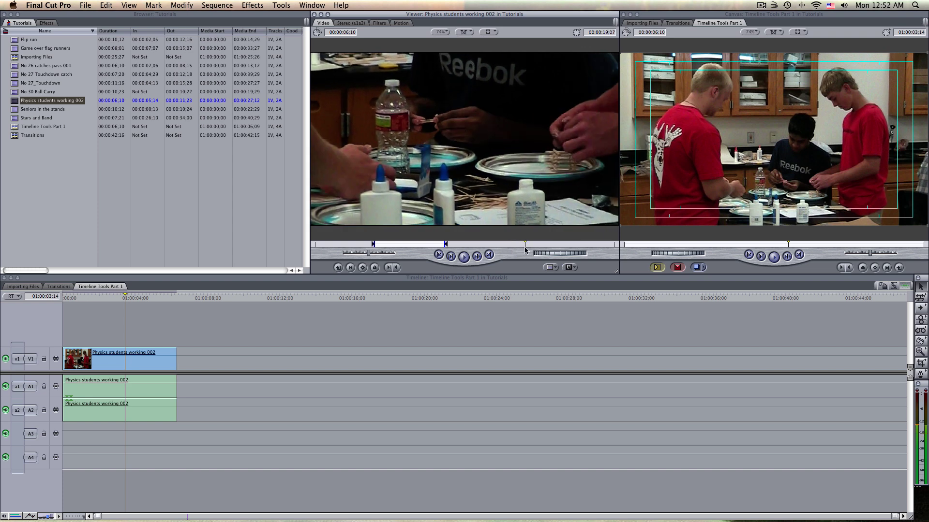
click(389, 268)
click(466, 258)
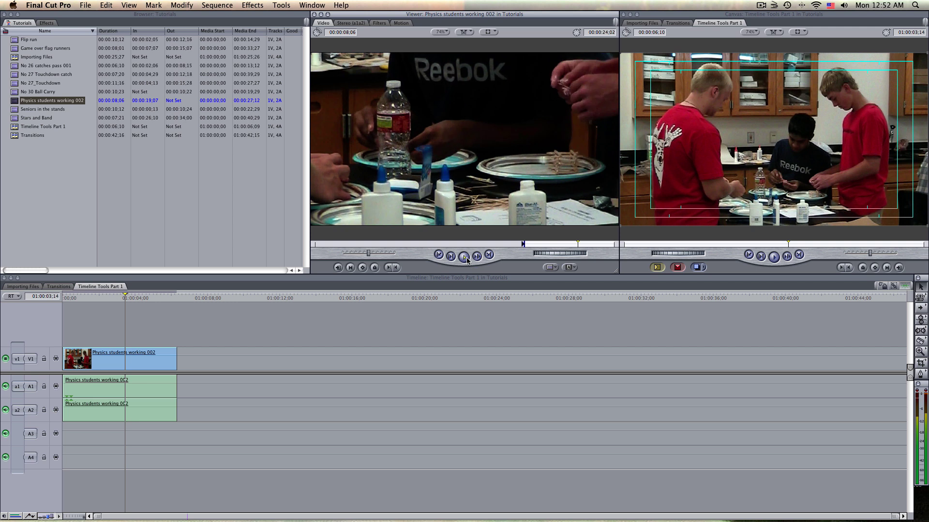
click(464, 257)
click(393, 267)
drag(394, 208, 192, 356)
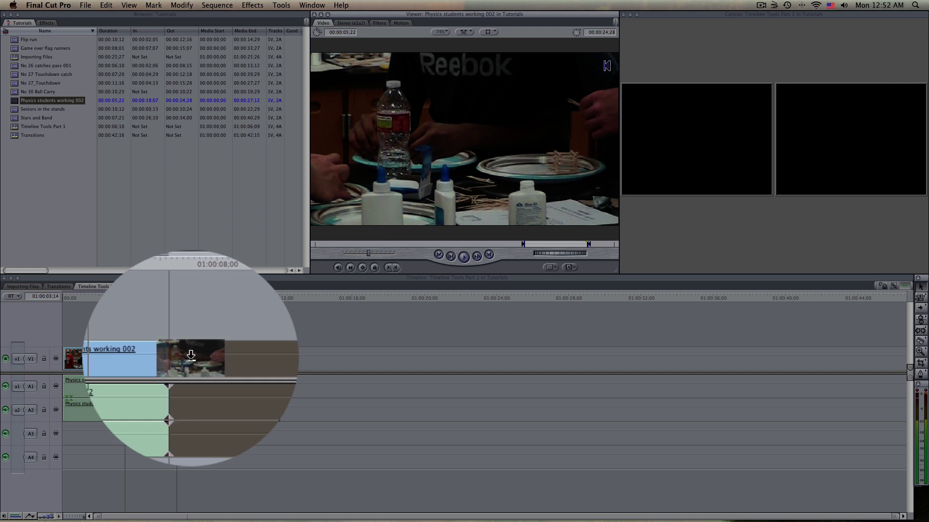
- Drop the second section on V1 right after the first clip, ending at 01:00:12;02
drag(191, 357, 188, 356)
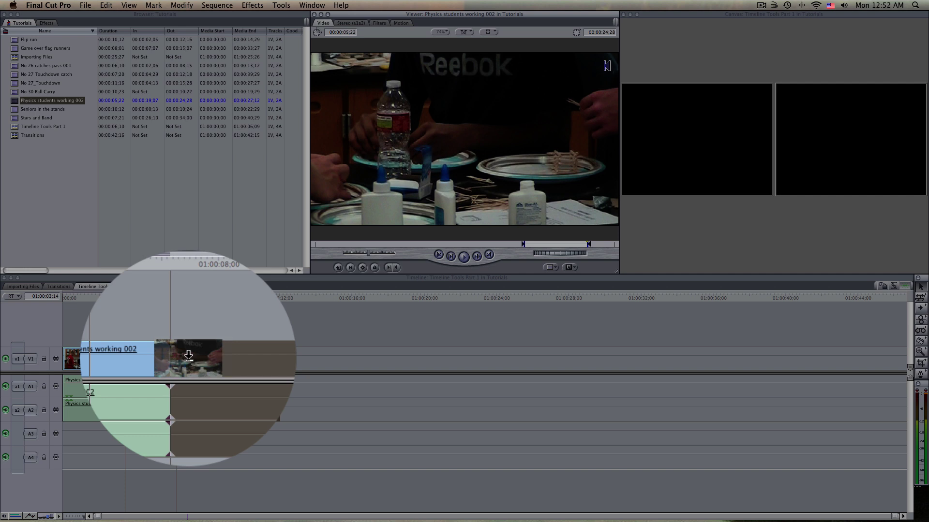
drag(188, 356, 190, 355)
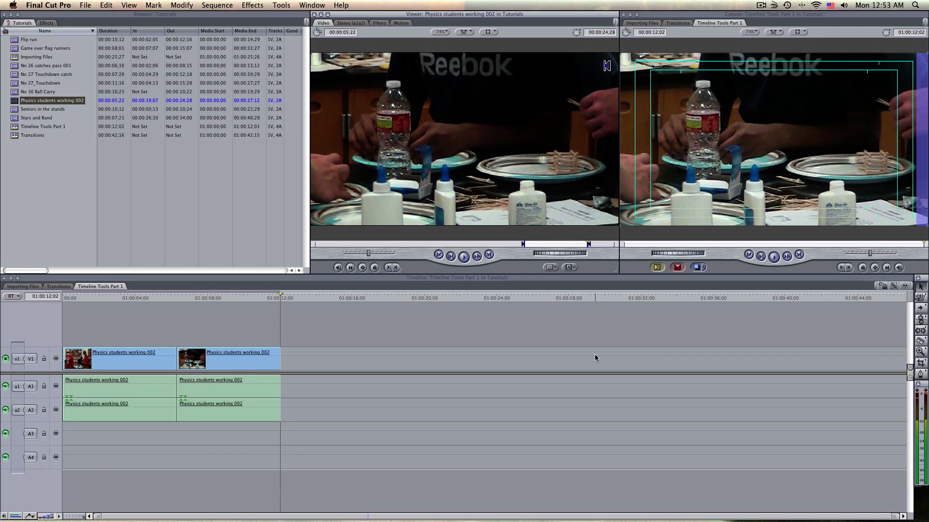
- Slip the second clip's footage by 19 frames, enable snapping with N, then slip it 10 frames
click(212, 361)
drag(205, 354, 224, 362)
key(n)
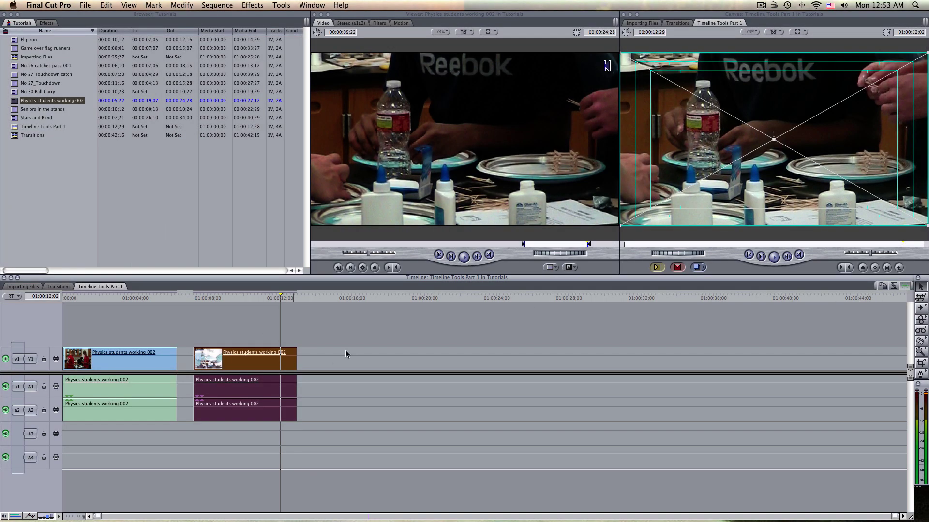
drag(240, 356, 224, 359)
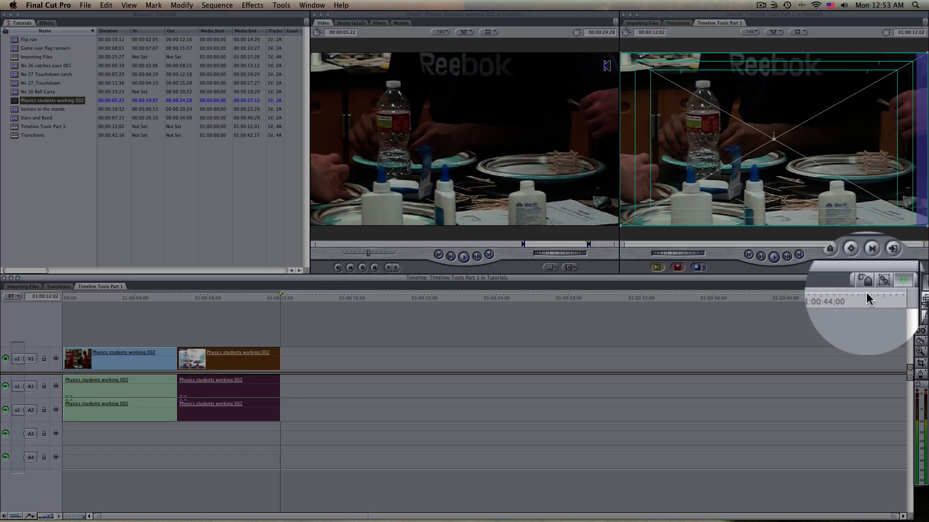
- Switch Linked Selection off and try dragging the second clip to reorder the two clips
click(866, 286)
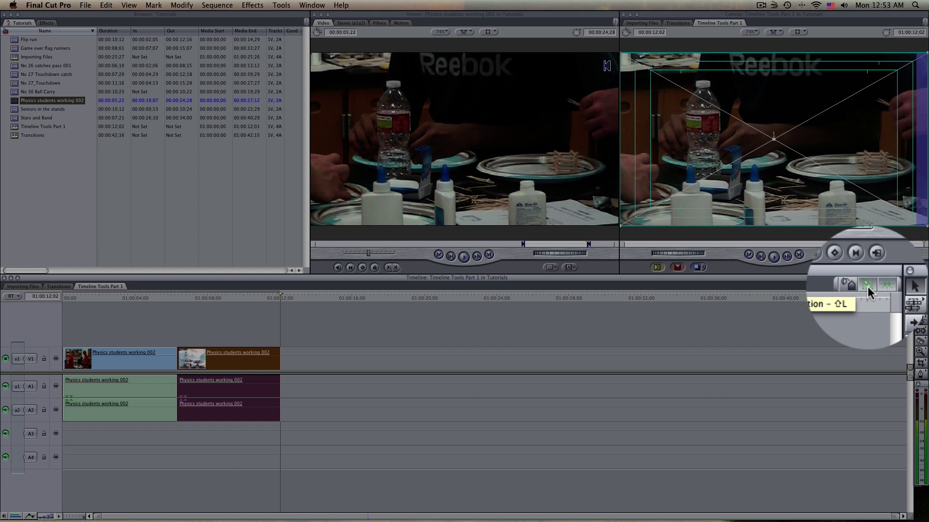
click(866, 286)
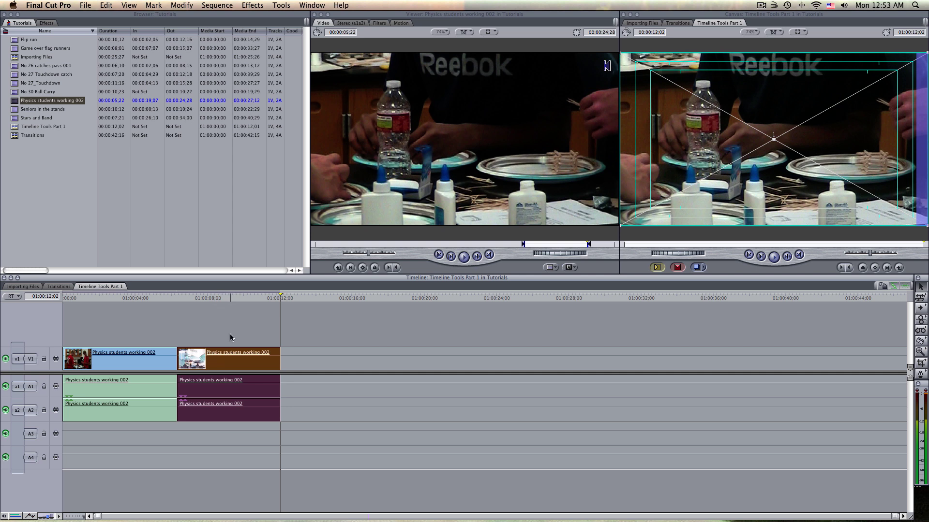
mouse_move(229, 360)
mouse_down()
mouse_move(132, 366)
mouse_move(224, 364)
mouse_up()
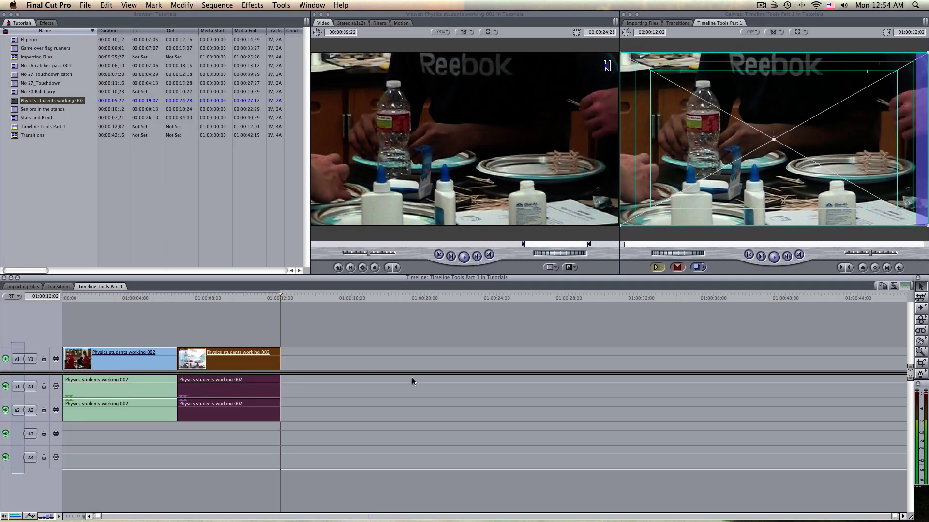
- Select the second clip's video and its audio separately, ending with the video selected
click(315, 361)
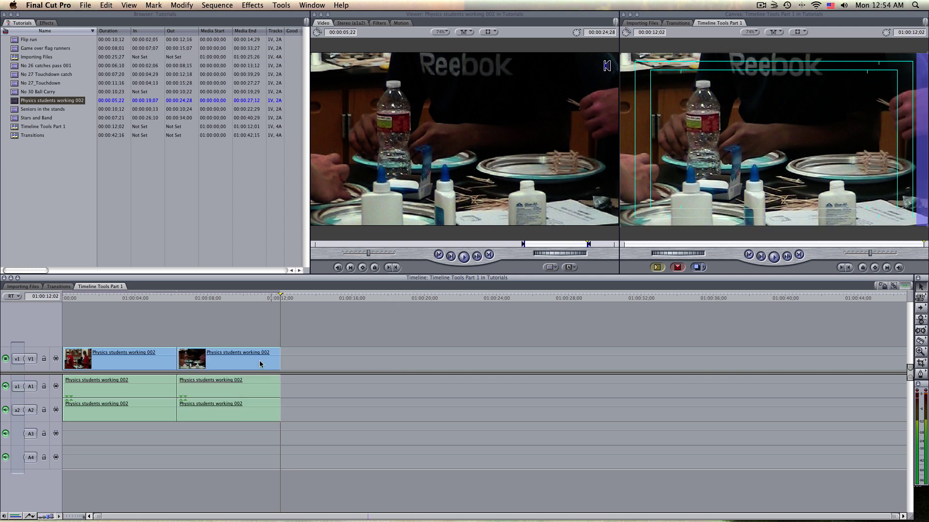
click(231, 363)
click(236, 390)
click(271, 362)
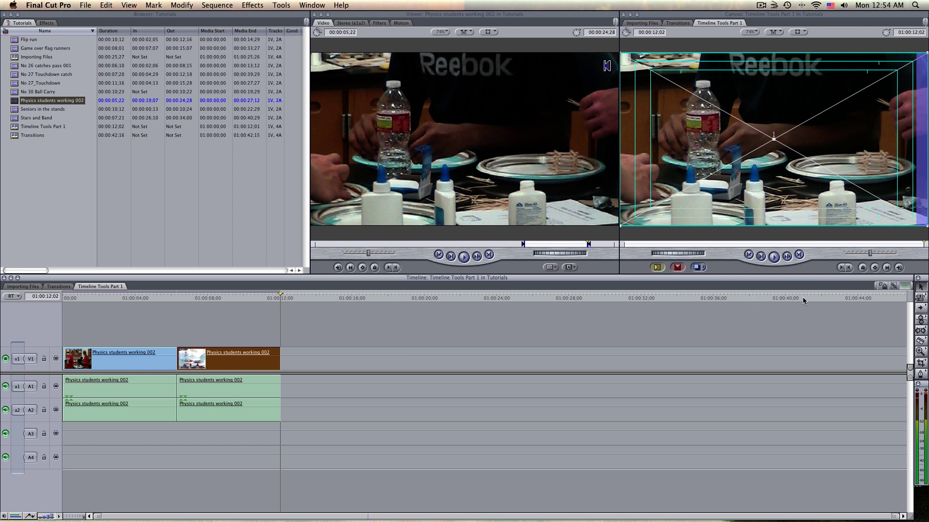
- Roll the edit point between the two V1 clips slightly earlier, then deselect it
drag(175, 359, 175, 361)
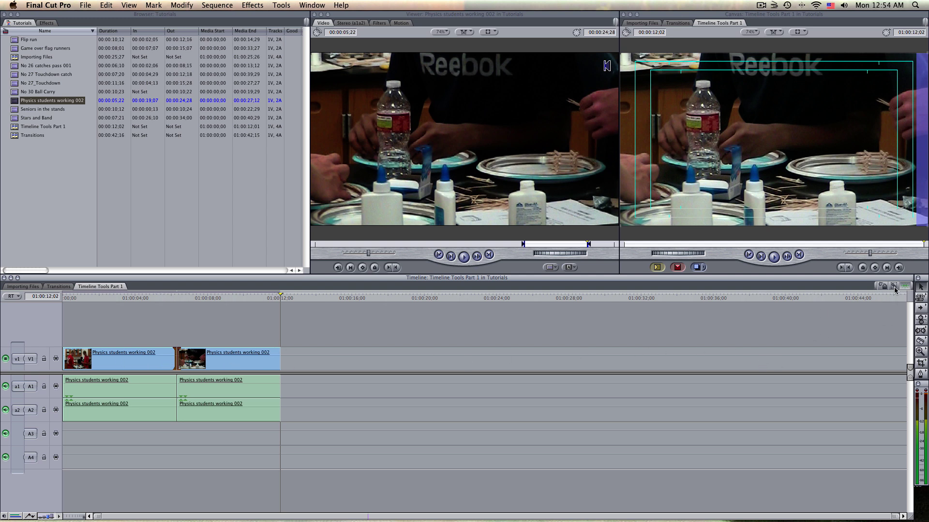
click(347, 355)
click(176, 364)
click(367, 361)
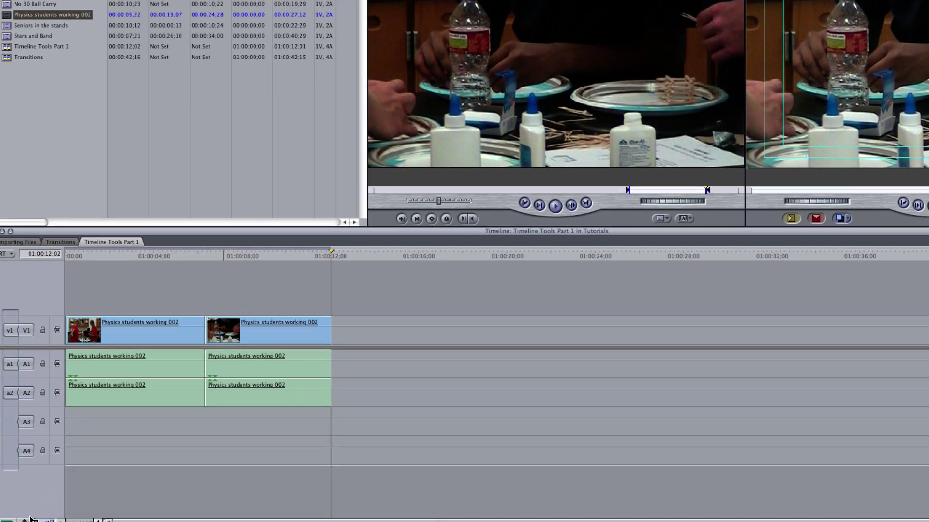
- Show level and opacity lines, then set the V1 clip's opacity to 45 and A1 level to -1 dB
right_click(59, 493)
click(61, 494)
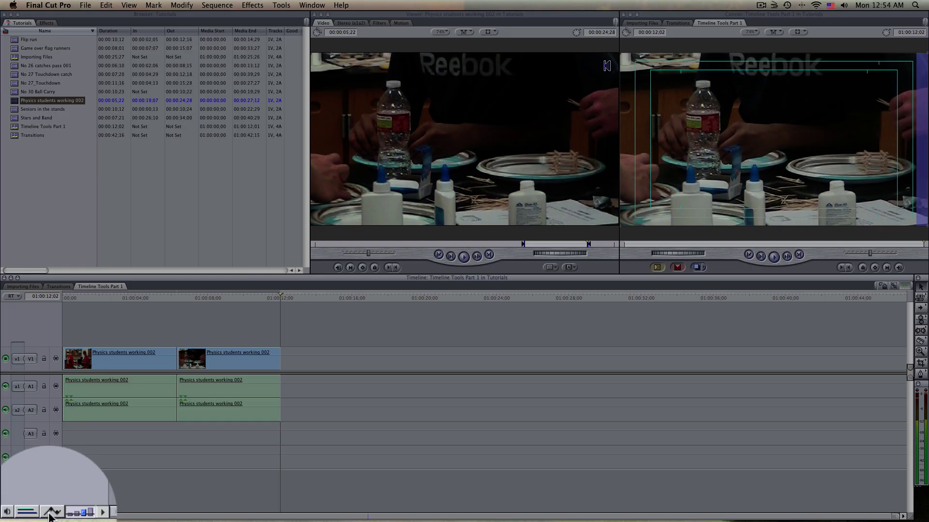
click(51, 513)
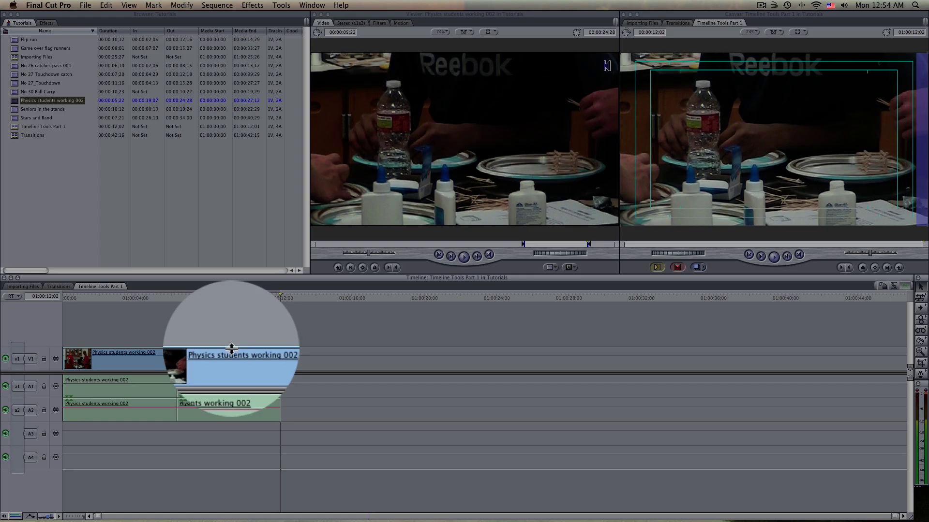
mouse_move(232, 349)
mouse_down()
mouse_move(232, 362)
mouse_move(234, 346)
mouse_move(234, 353)
mouse_up()
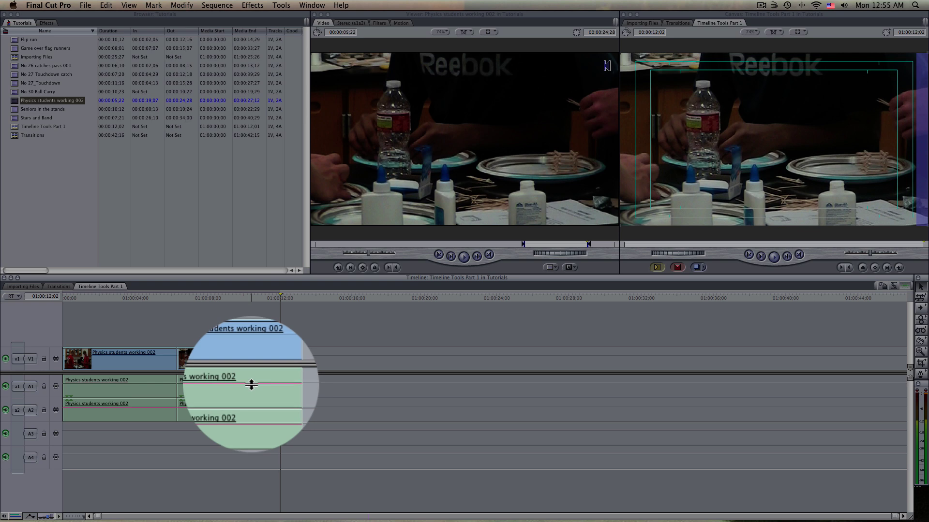
drag(251, 385, 251, 384)
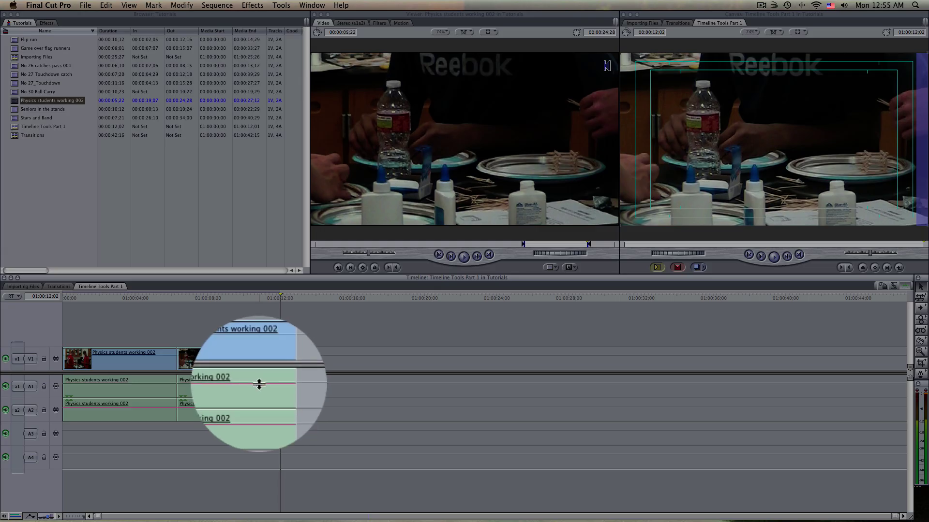
- Drag the A1 clip's audio level line up until the readout shows 2 dB
mouse_move(261, 384)
mouse_down()
mouse_move(261, 376)
mouse_move(260, 384)
mouse_up()
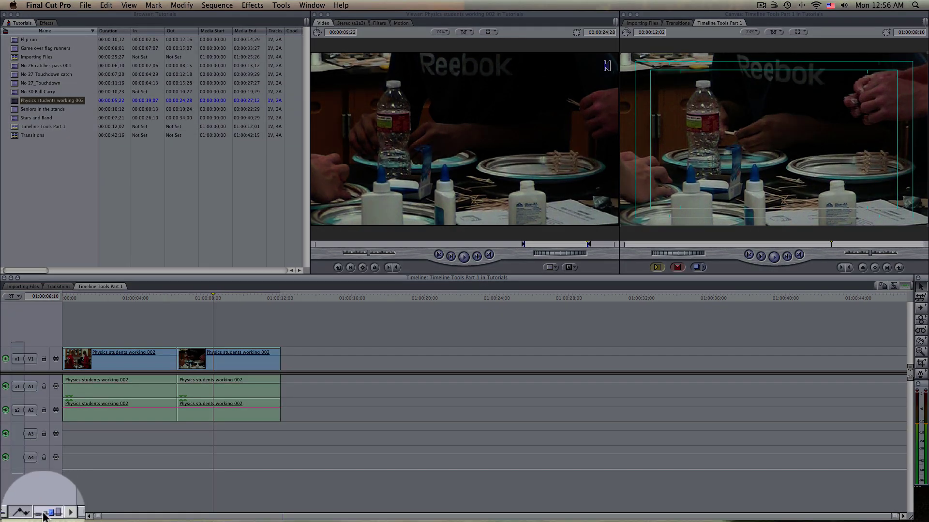
- Cycle the track height from smallest to tallest, settle on Medium, and bring up the Track Layout options
click(44, 515)
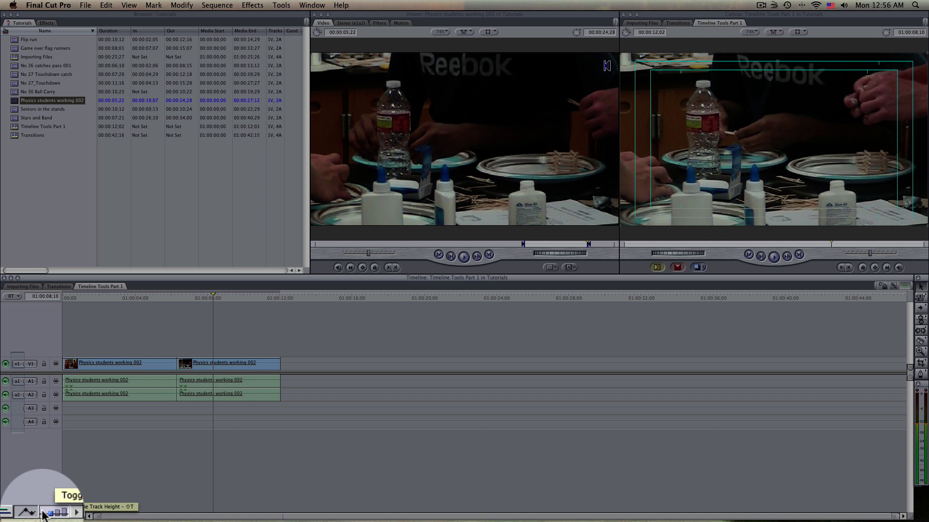
click(43, 514)
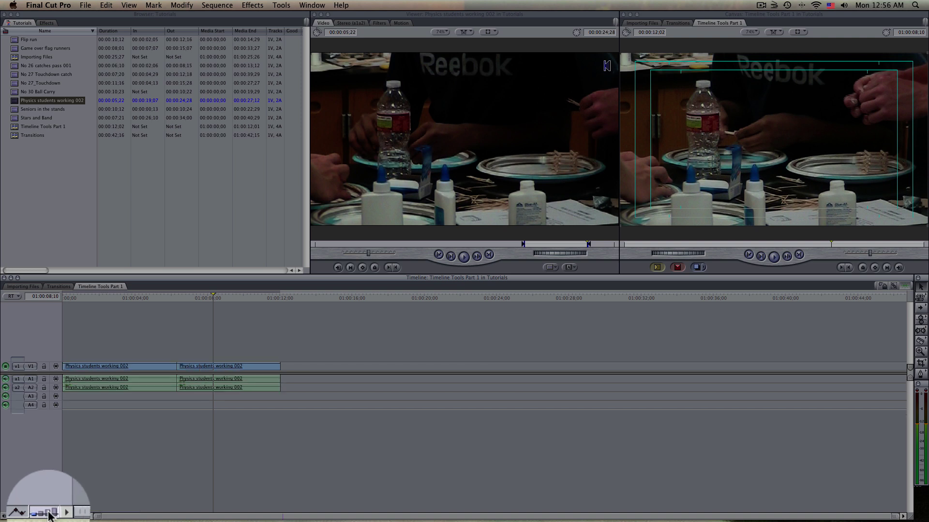
click(49, 514)
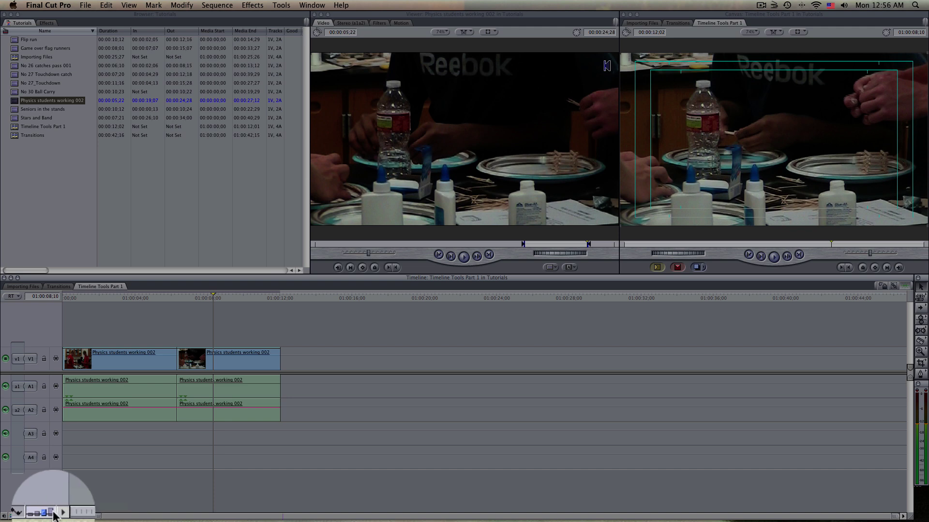
click(55, 515)
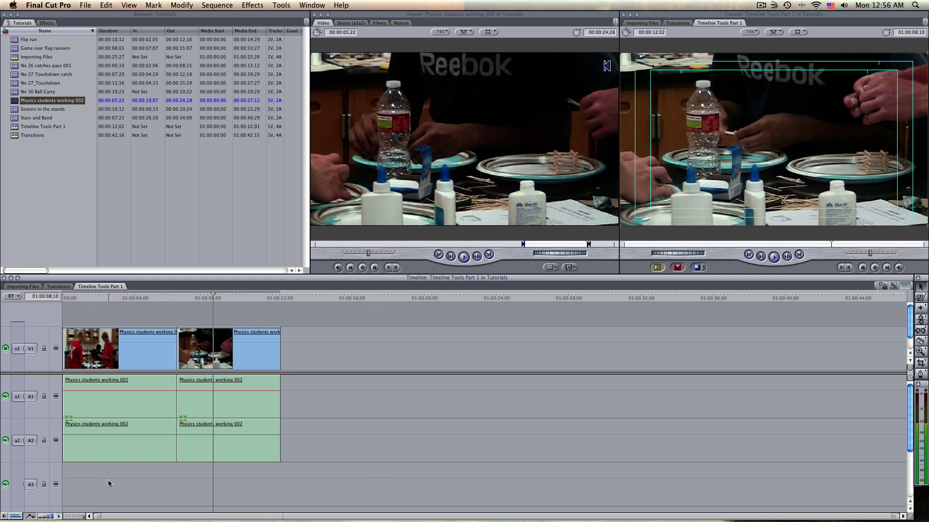
click(48, 516)
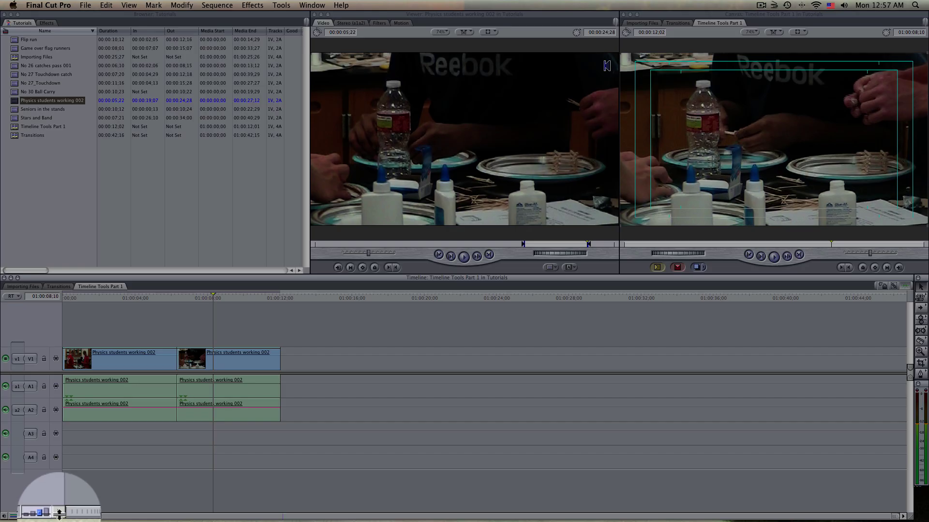
click(58, 514)
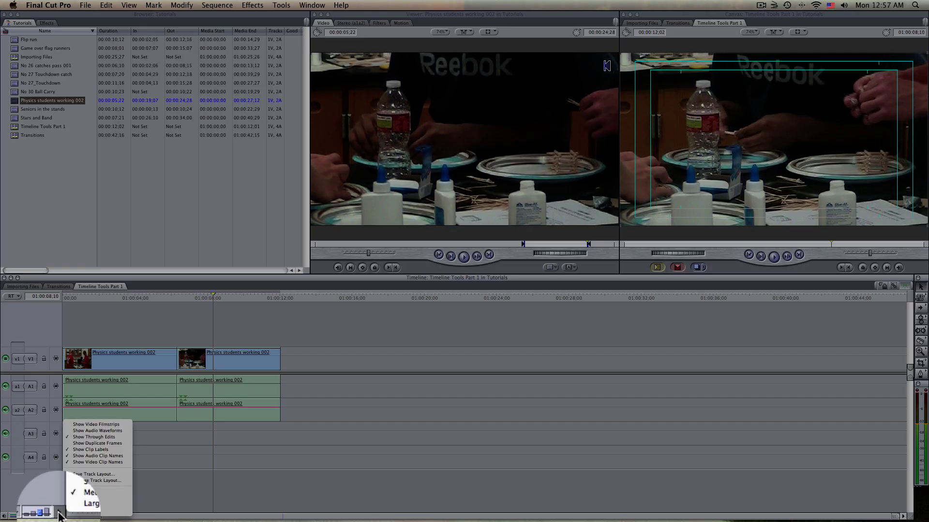
- Choose Show Audio Waveforms so the A1 and A2 clips display their waveforms
click(74, 430)
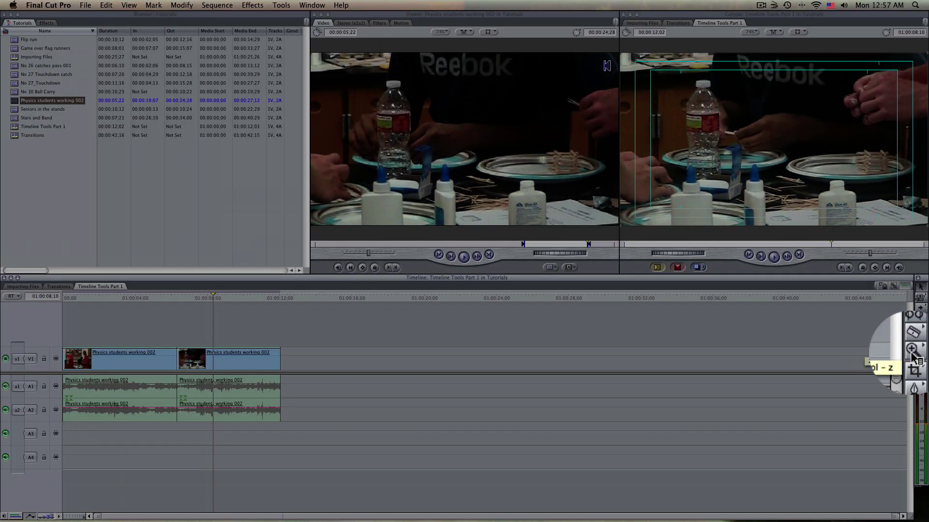
- Zoom the timeline in twice around the clips' join, then return to the Selection tool (A)
click(921, 352)
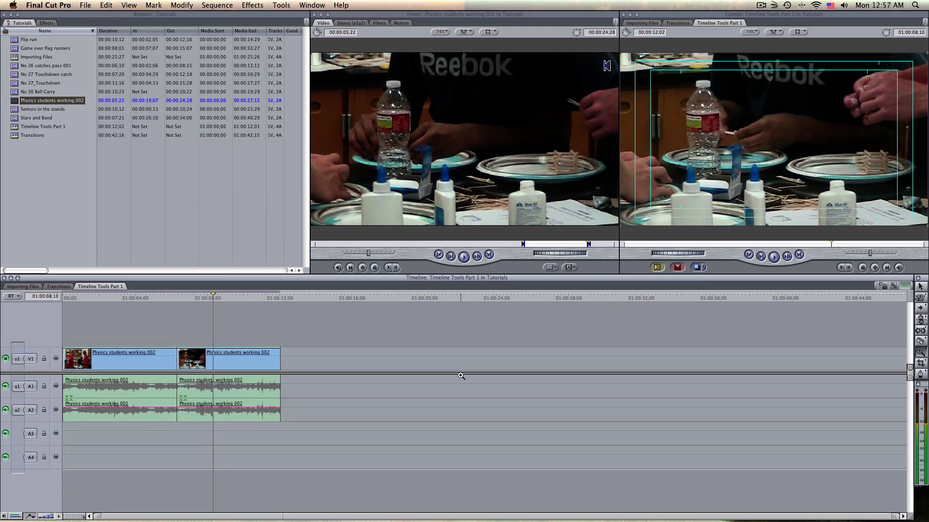
click(206, 393)
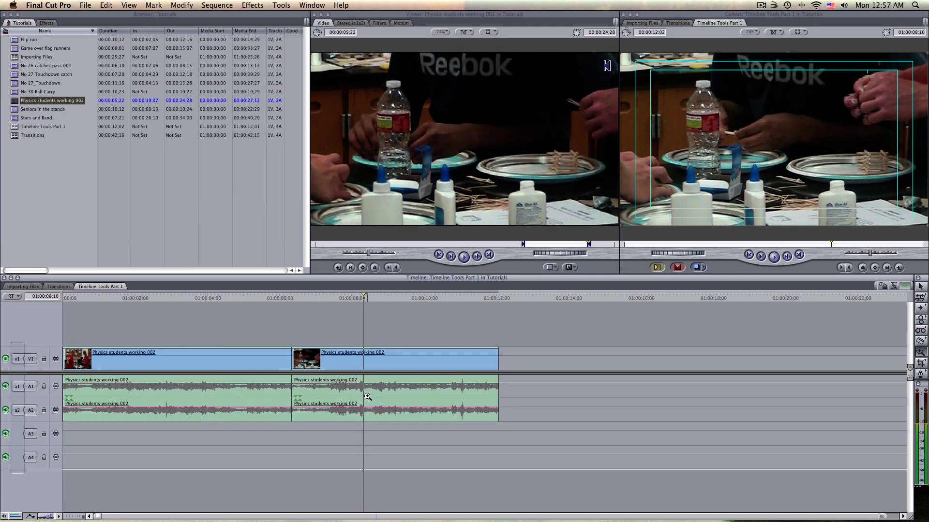
click(367, 398)
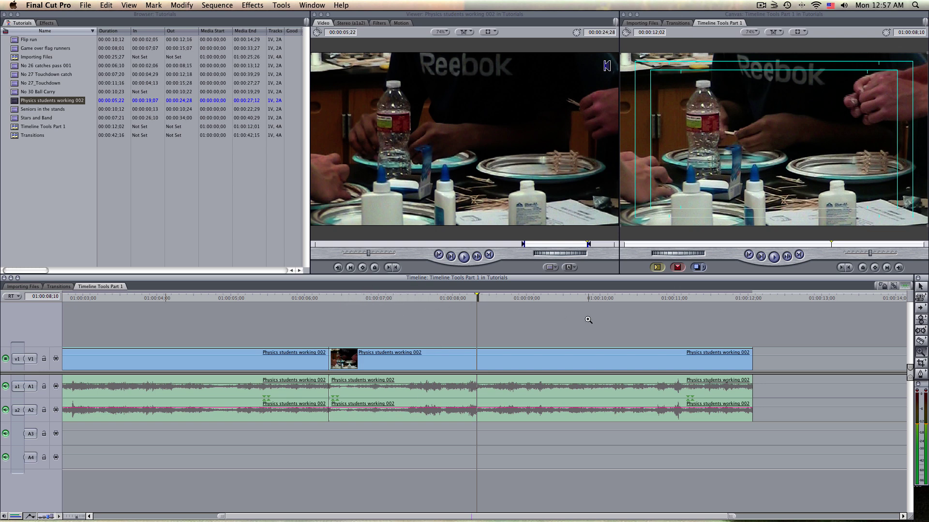
click(921, 288)
key(a)
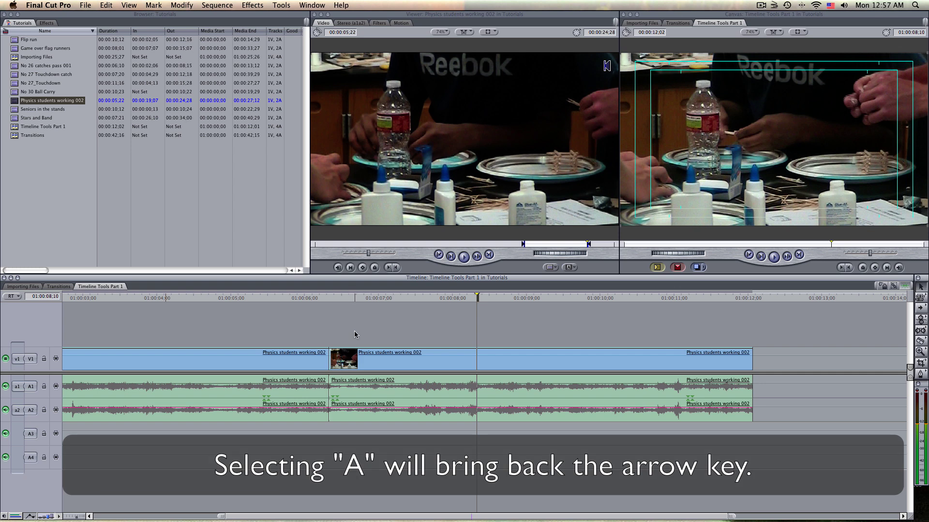
- Scrub the playhead across the cut between clips, at 01:00:06;17 then back from 01:00:05;09
click(347, 298)
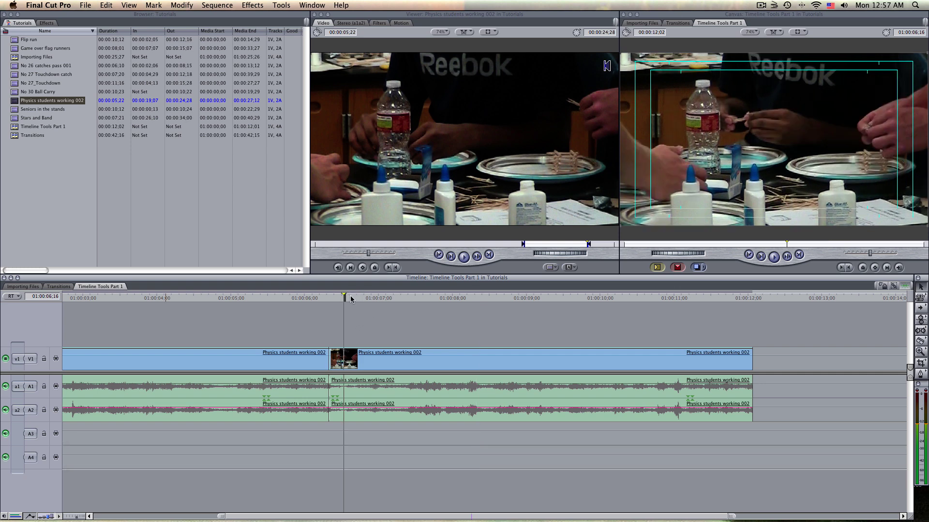
mouse_move(372, 300)
mouse_down()
mouse_move(381, 300)
mouse_move(355, 299)
mouse_move(416, 300)
mouse_move(345, 300)
mouse_move(381, 300)
mouse_move(368, 302)
mouse_up()
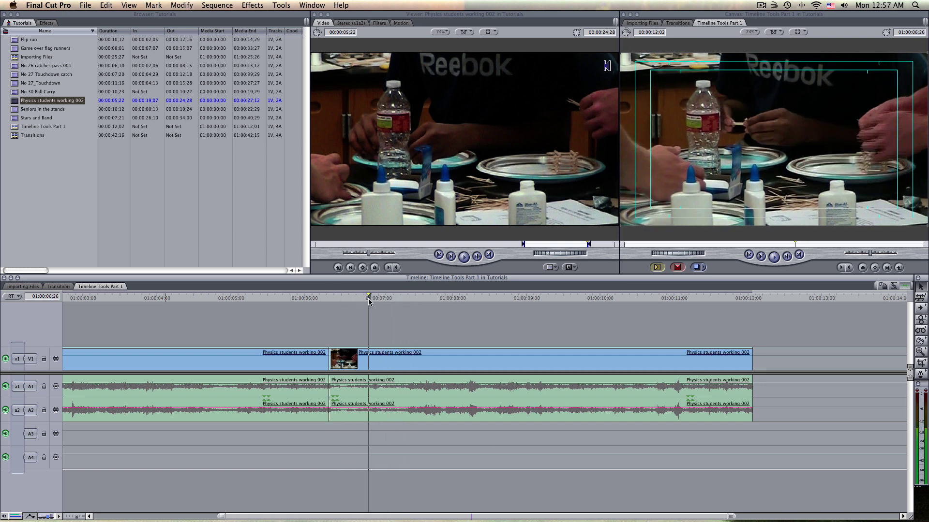
click(253, 299)
drag(240, 300, 58, 298)
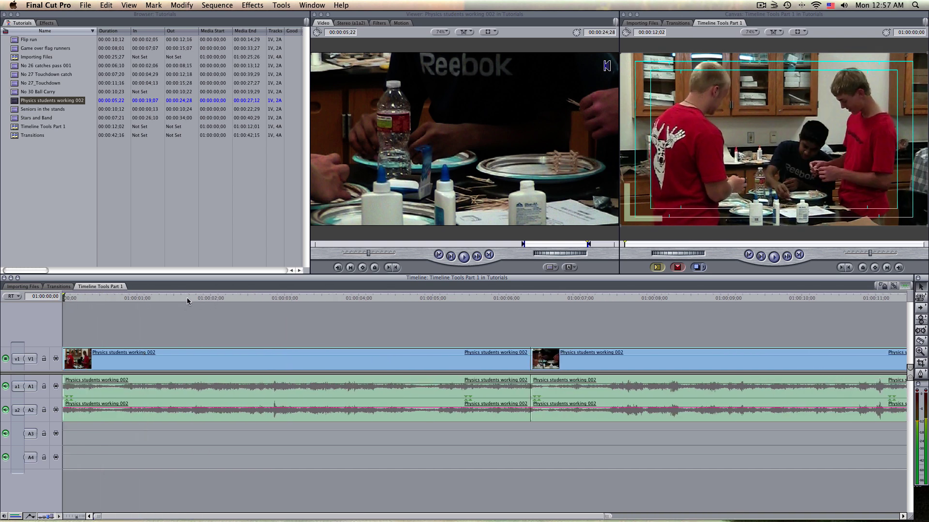
- Play the two back-to-back Physics students working 002 clips from the sequence start
key(space)
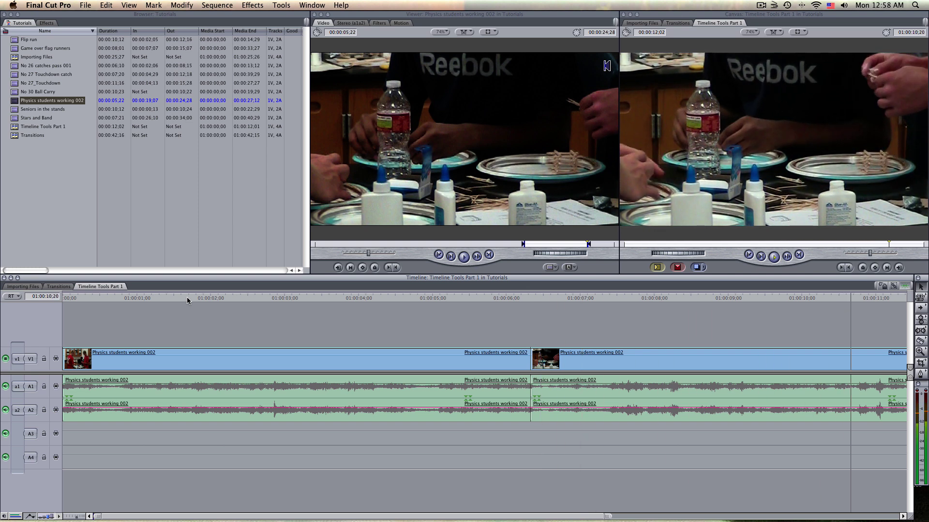
- Stop playback and fit the whole sequence, ending at 01:00:12;02, into the timeline (Shift-Z)
key(alt+equal)
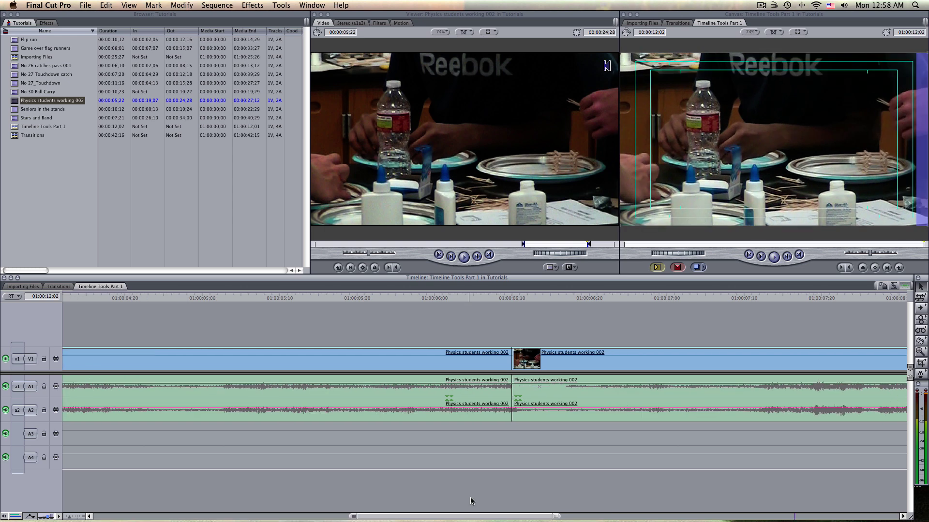
drag(491, 516, 729, 517)
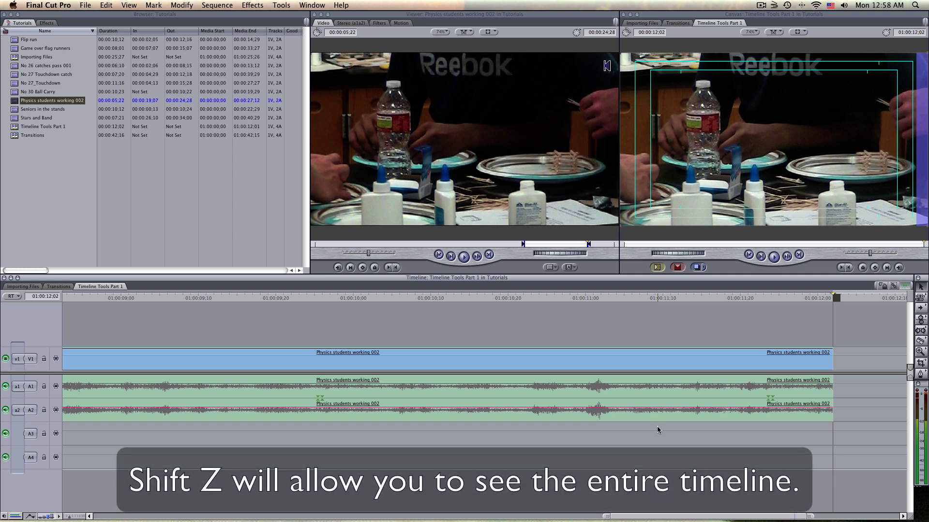
key(shift+z)
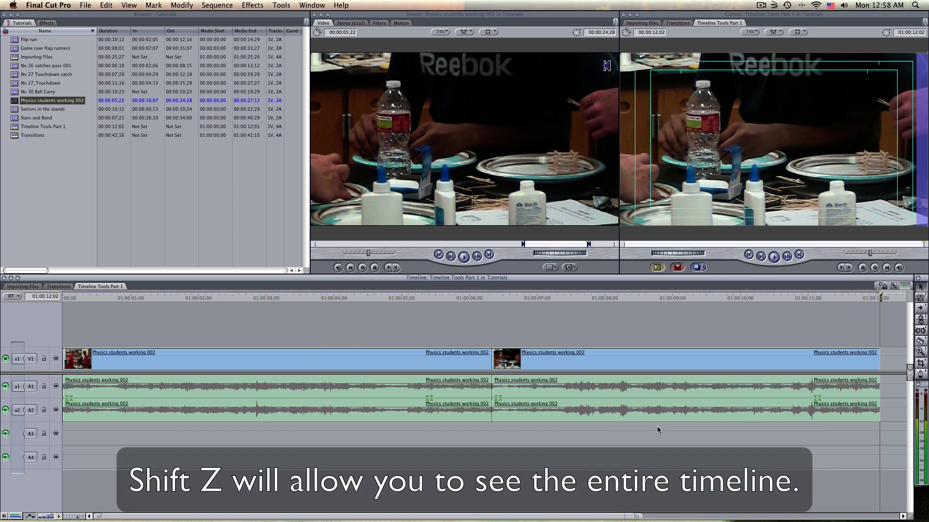